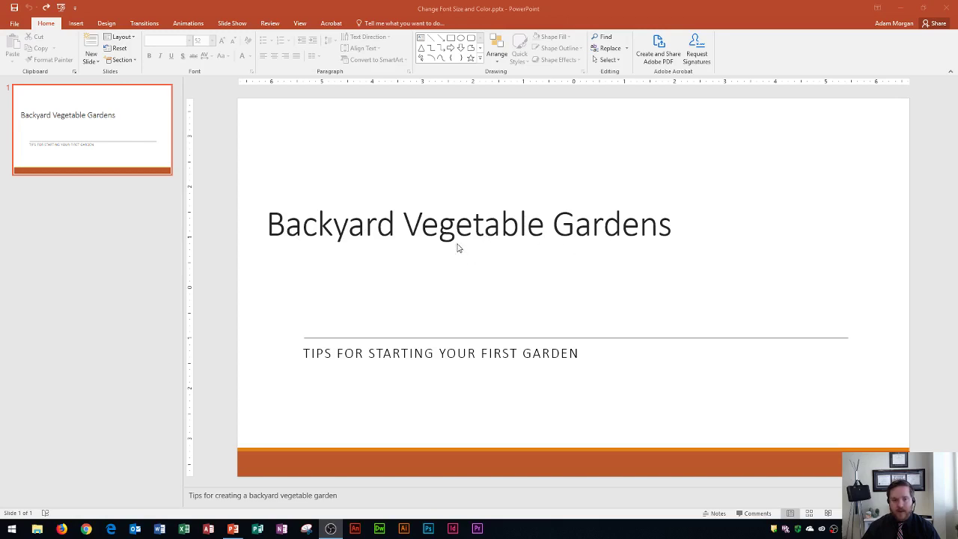
# Step: Activate the presentation and place the caret in the 'Backyard Vegetable Gardens' title
pyautogui.click(393, 226)
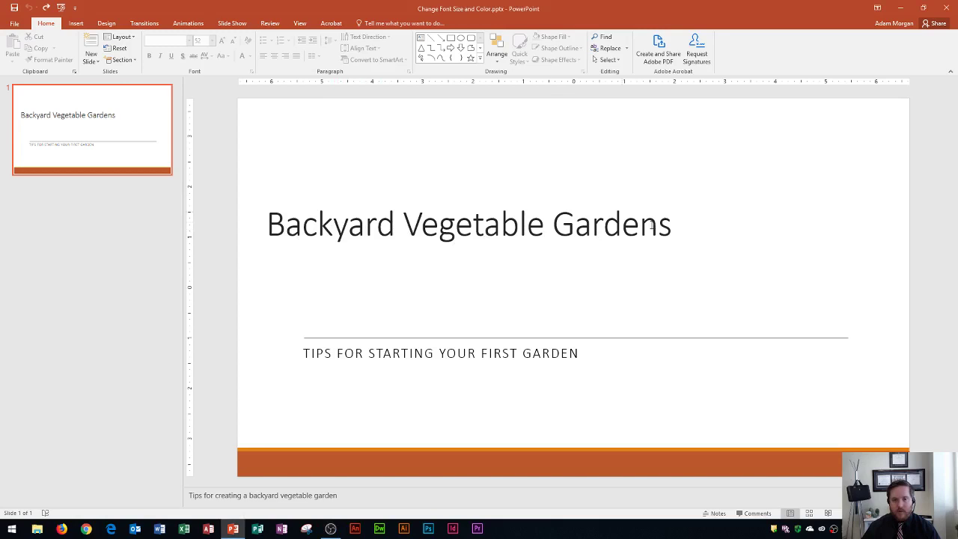
pyautogui.click(324, 224)
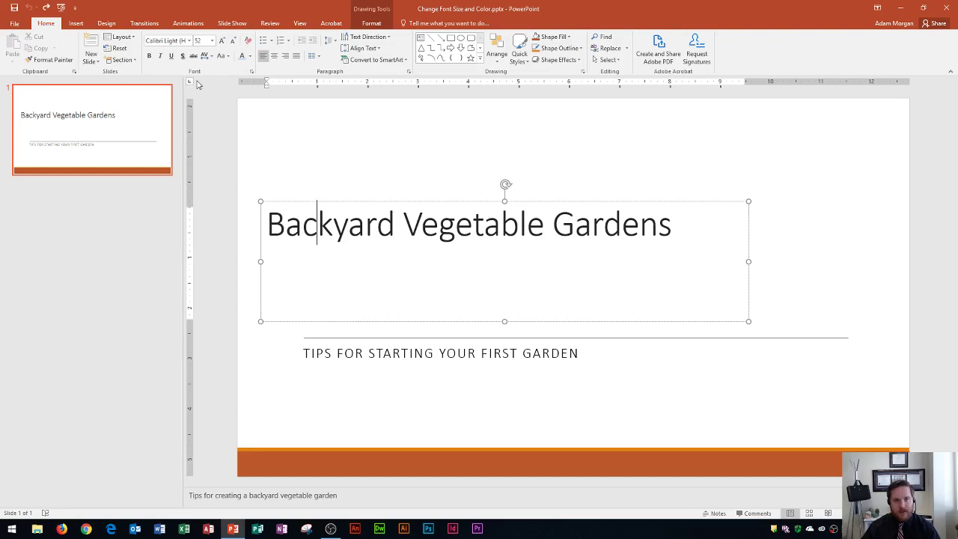
pyautogui.click(251, 56)
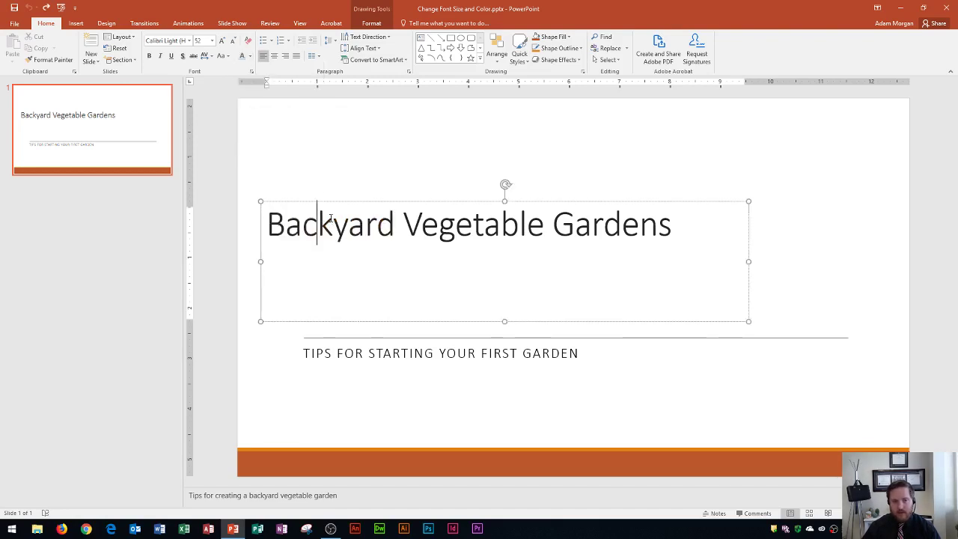
pyautogui.click(328, 222)
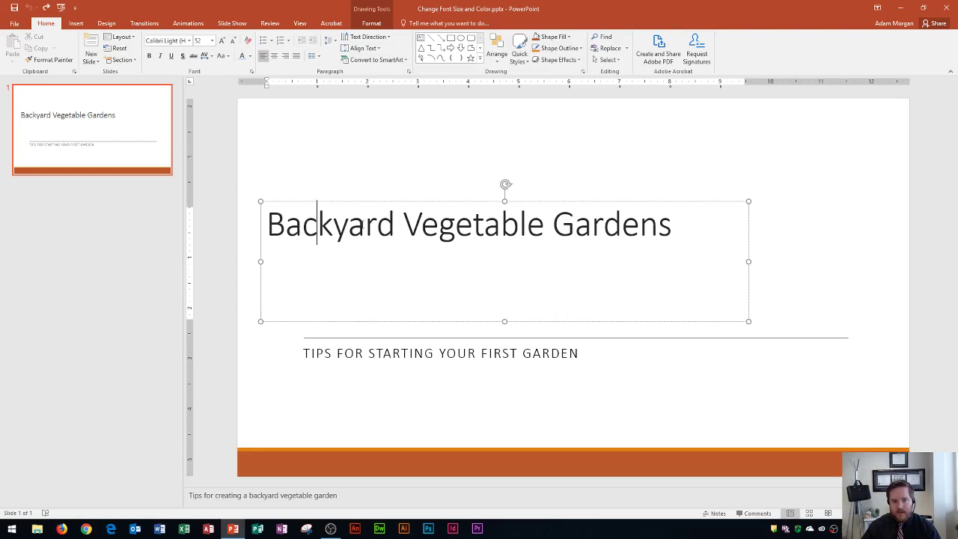
pyautogui.moveTo(268, 224); pyautogui.dragTo(652, 237)
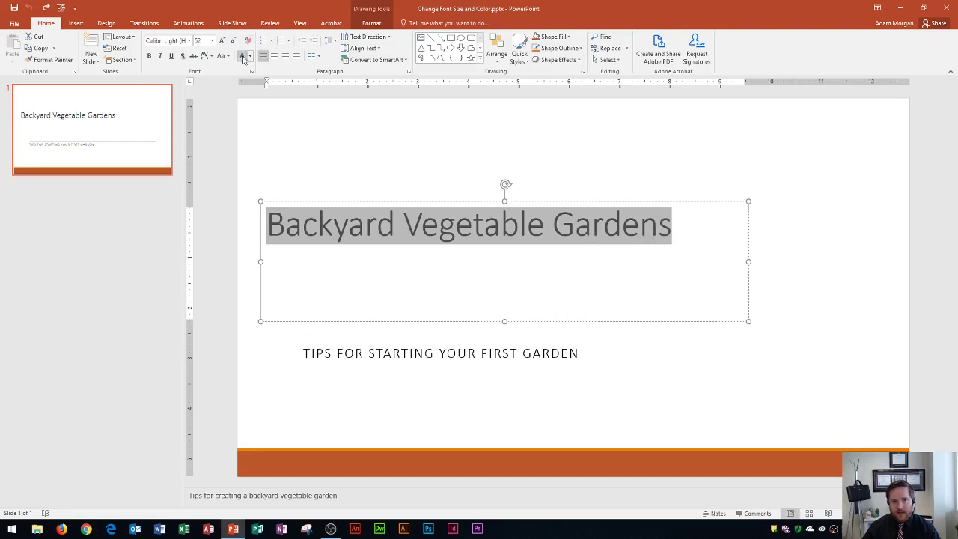
pyautogui.click(250, 56)
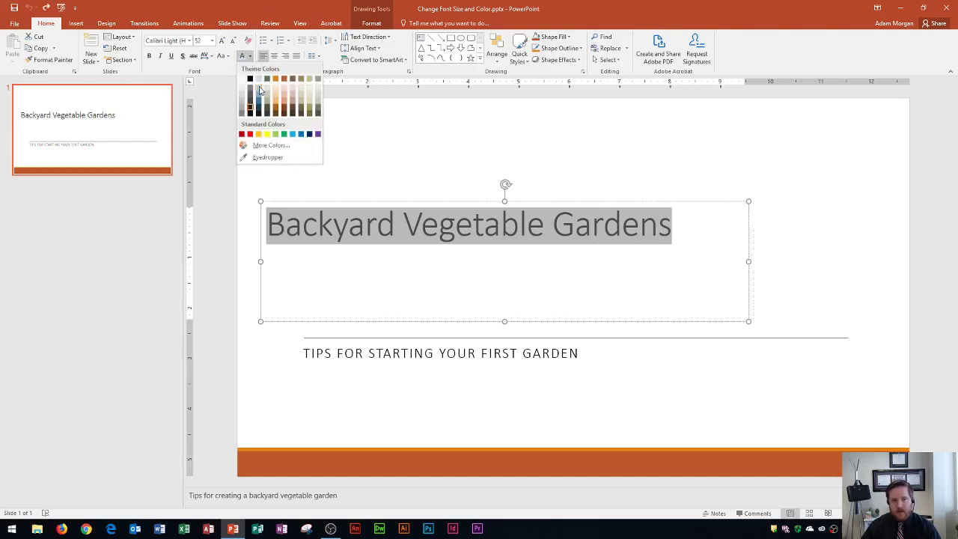
pyautogui.click(259, 81)
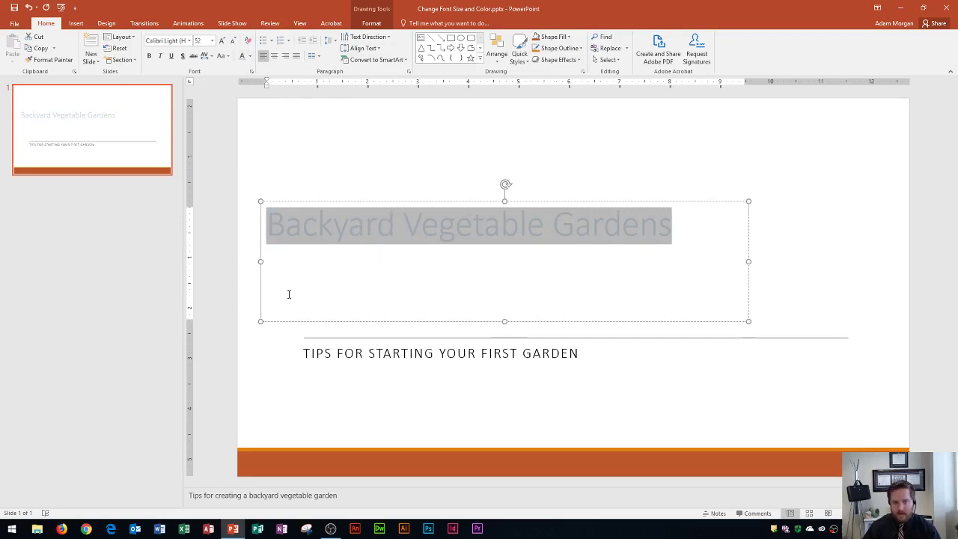
pyautogui.click(280, 261)
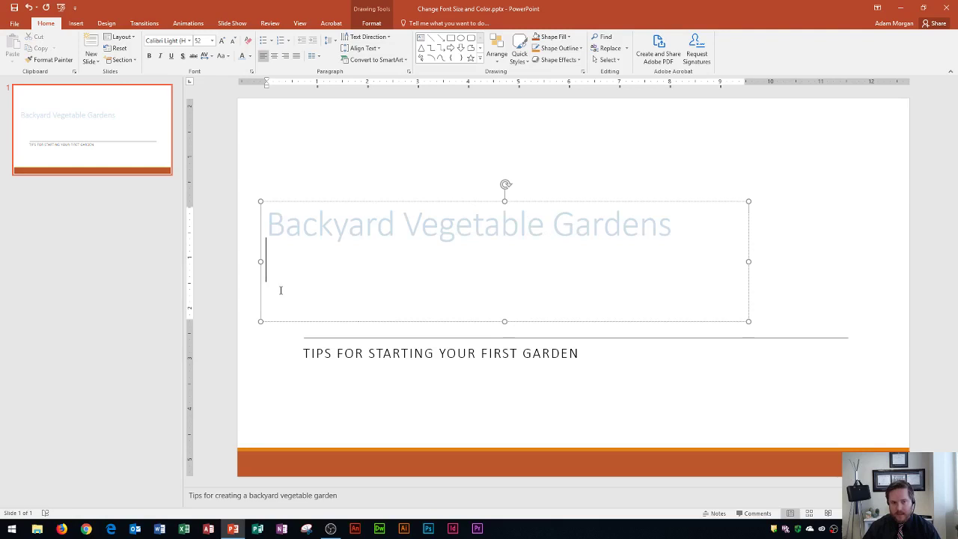
pyautogui.press('Return')
pyautogui.write('sfsfasf')
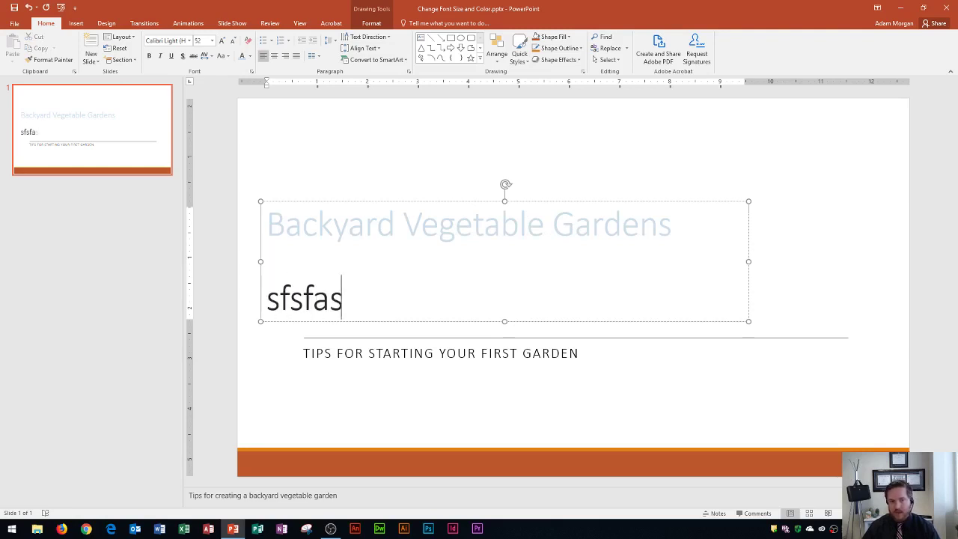
pyautogui.press('BackSpace')
pyautogui.press('BackSpace')
pyautogui.press('BackSpace')
pyautogui.press('BackSpace')
pyautogui.press('BackSpace')
pyautogui.press('BackSpace')
pyautogui.press('BackSpace')
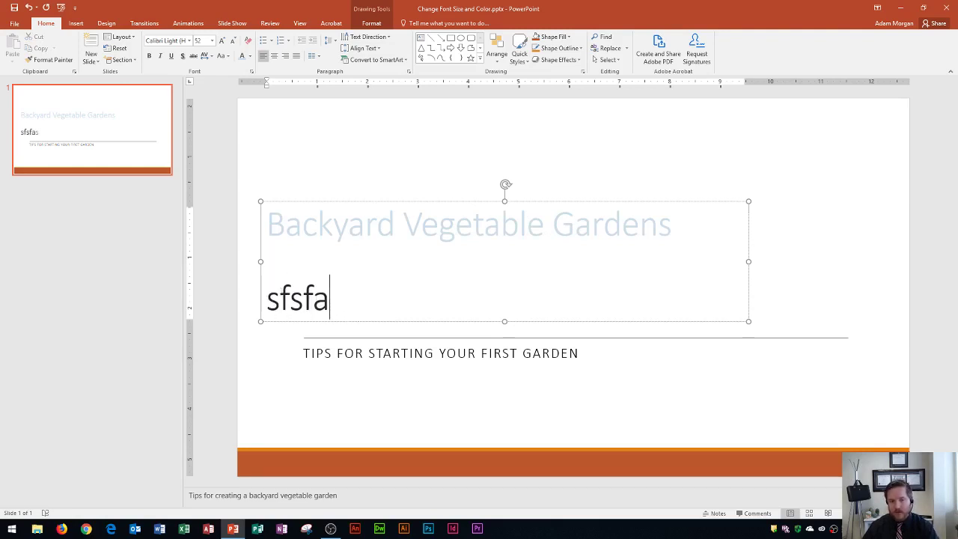
pyautogui.click(302, 225)
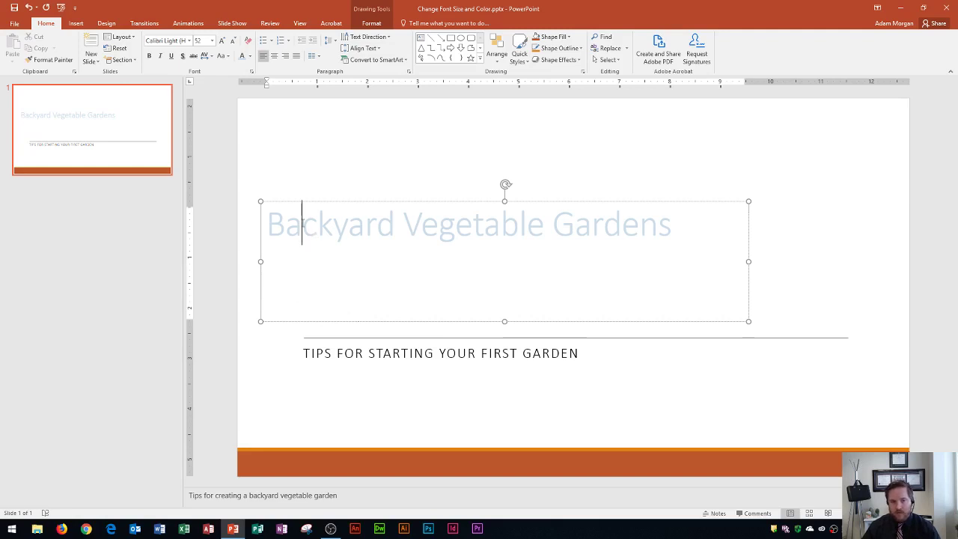
pyautogui.hotkey('ctrl', 'z')
pyautogui.hotkey('ctrl', 'z')
pyautogui.hotkey('ctrl', 'z')
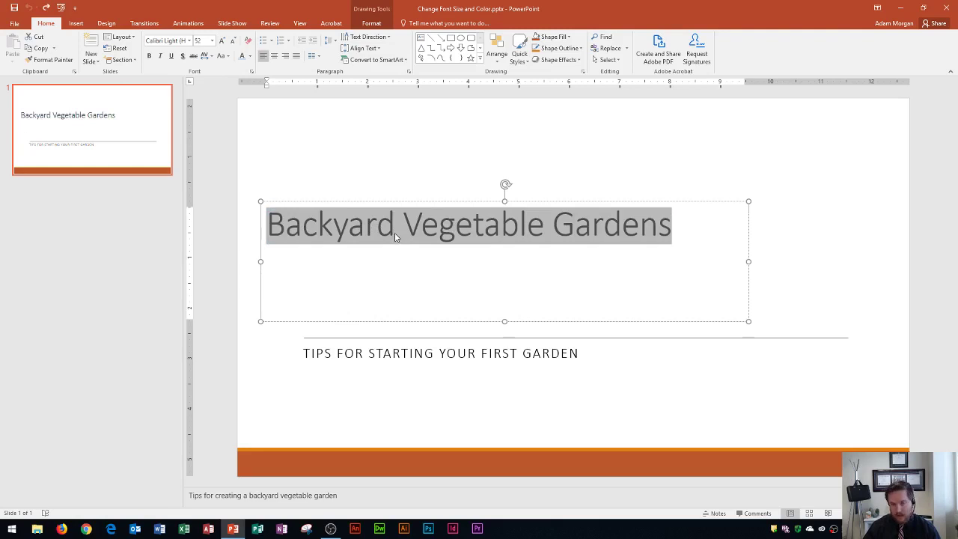
pyautogui.hotkey('ctrl', 'a')
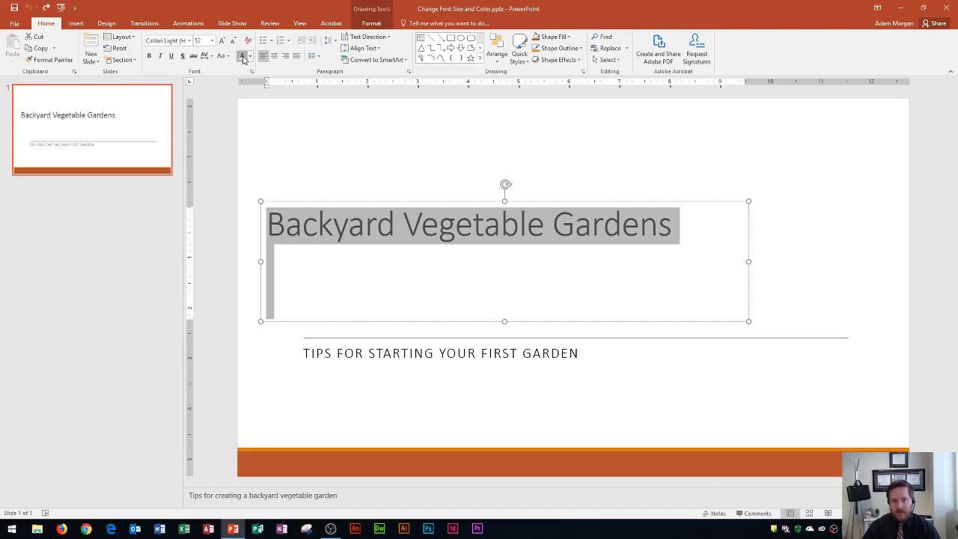
pyautogui.click(242, 57)
pyautogui.click(324, 306)
pyautogui.write('sfdf')
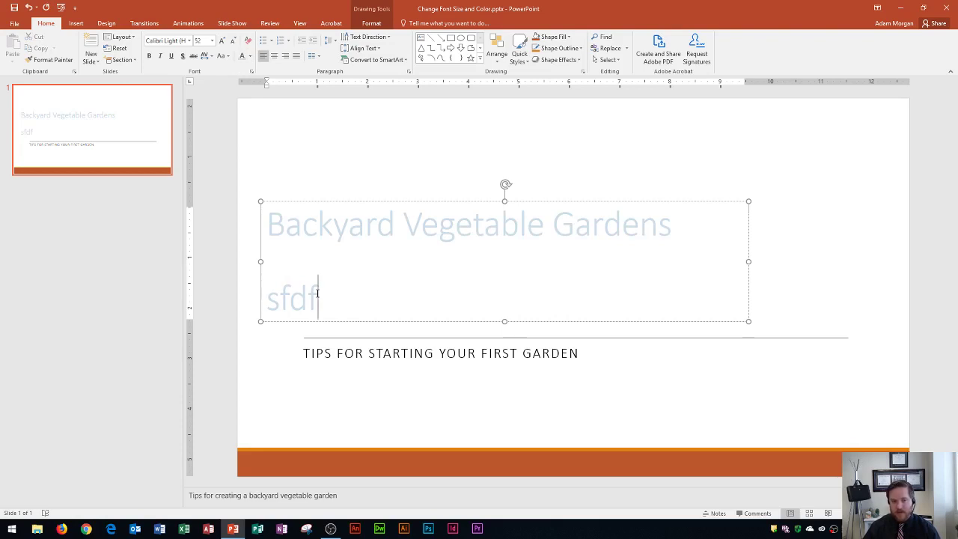
pyautogui.hotkey('ctrl', 'z')
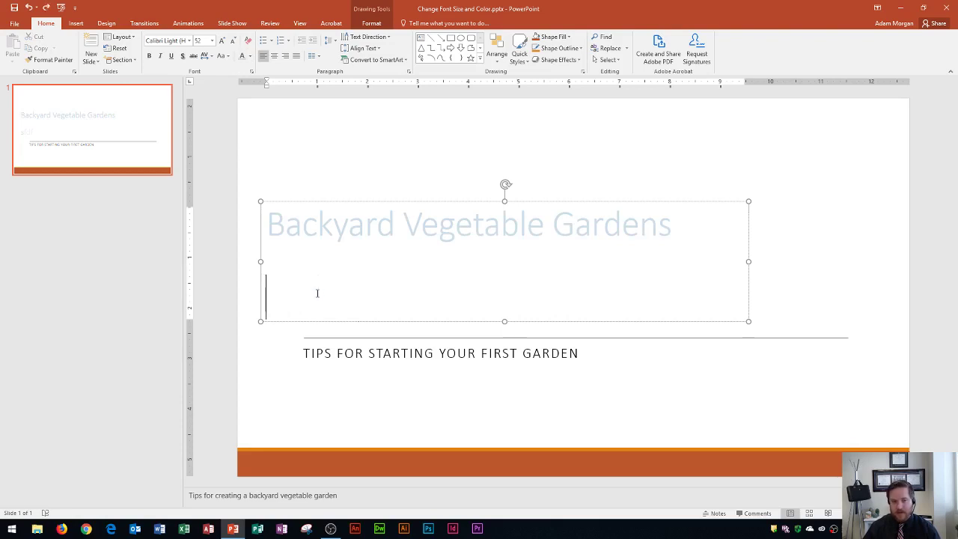
pyautogui.hotkey('ctrl', 'z')
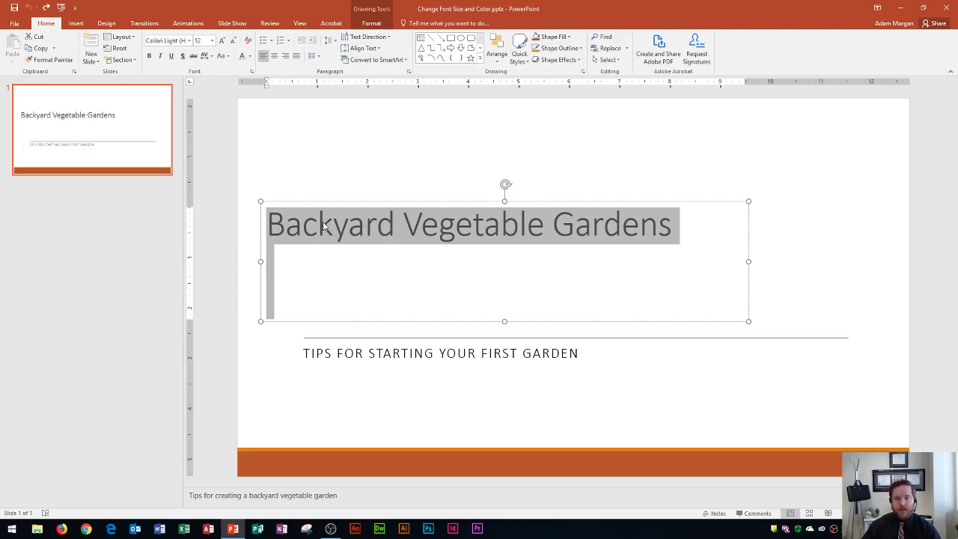
# Step: Move the caret around the title text, then select the whole title placeholder as a shape
pyautogui.click(377, 228)
pyautogui.press('Right')
pyautogui.press('Right')
pyautogui.press('Right')
pyautogui.press('Right')
pyautogui.press('Right')
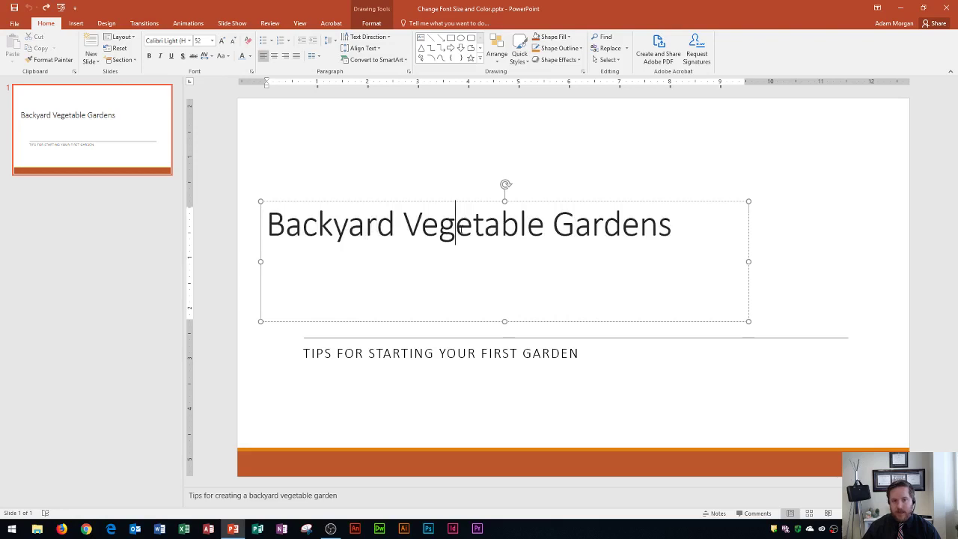
pyautogui.click(601, 235)
pyautogui.click(486, 238)
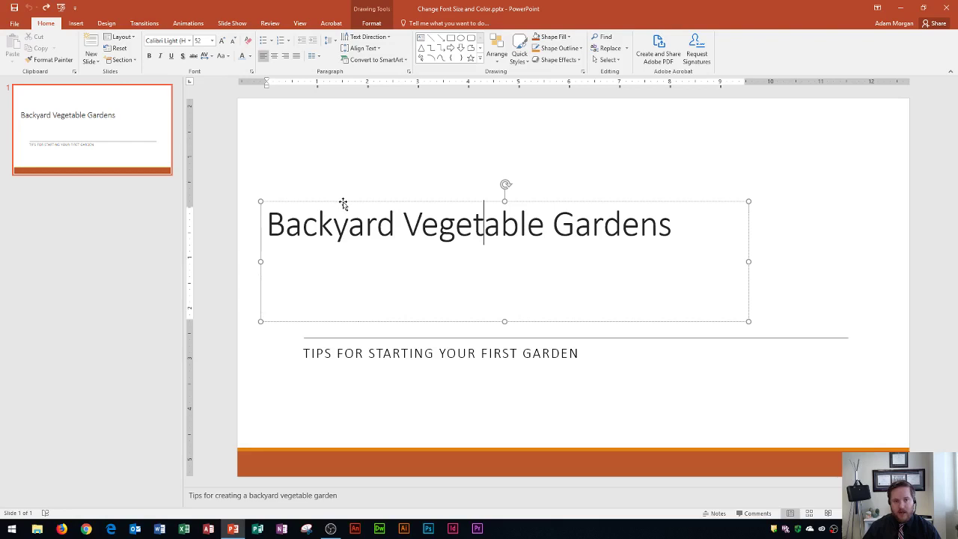
pyautogui.click(343, 204)
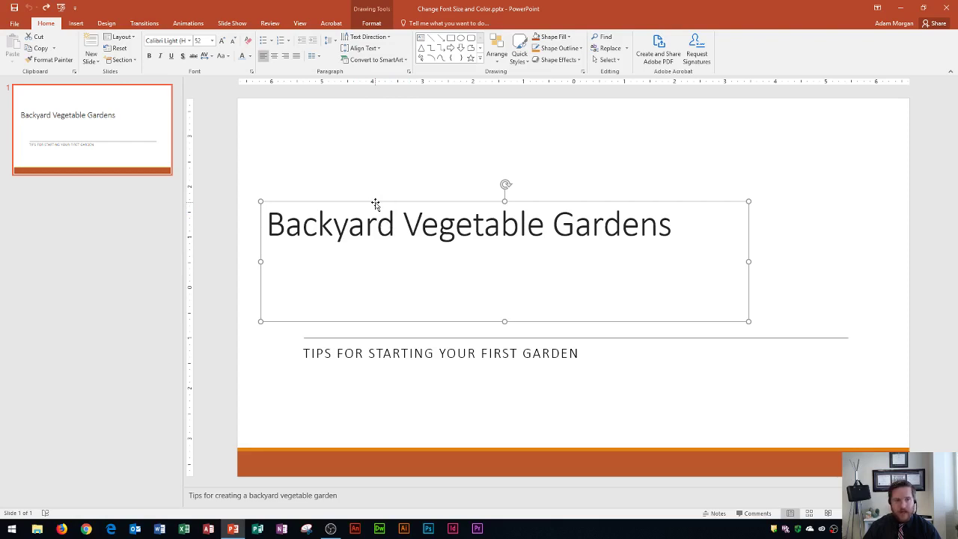
# Step: Apply pale grey-blue to the title text and bring up the font colour palette
pyautogui.click(242, 58)
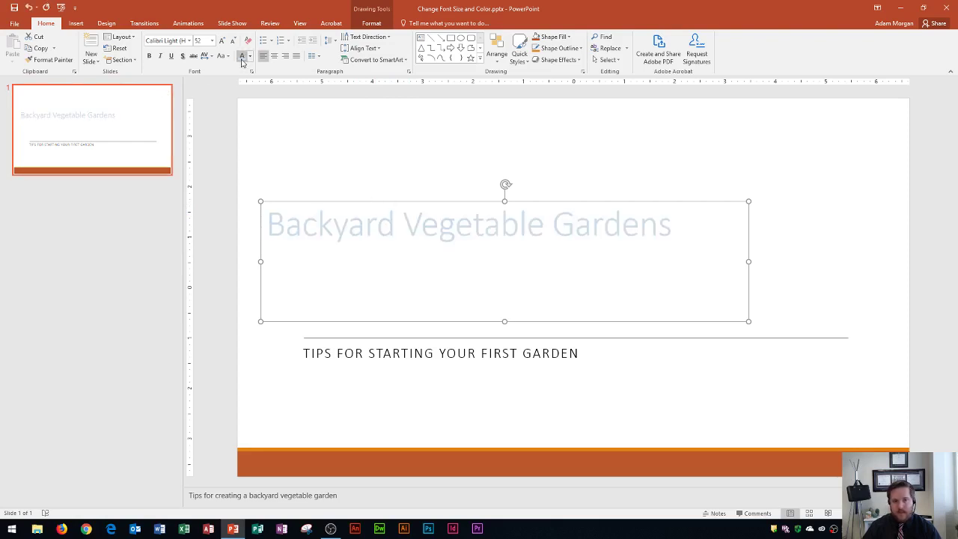
pyautogui.click(250, 57)
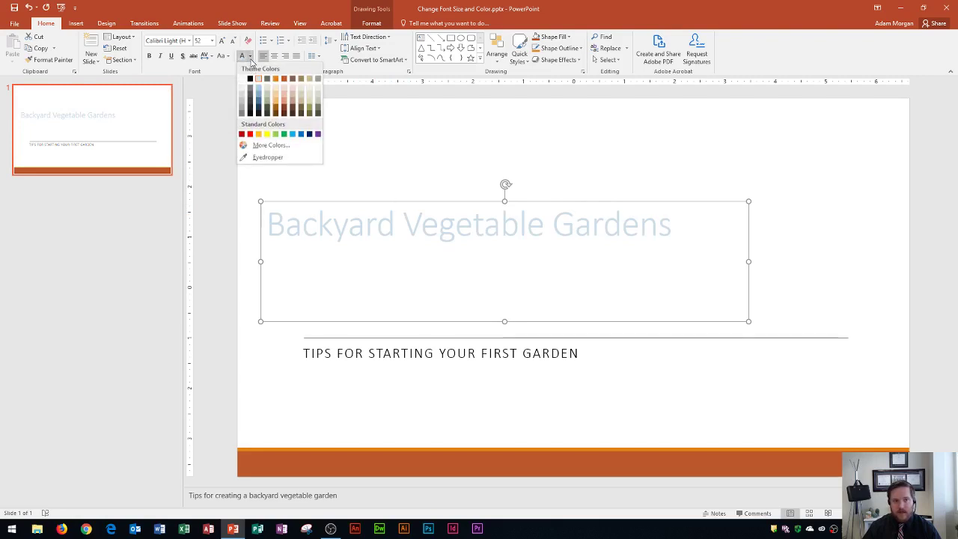
pyautogui.press('Escape')
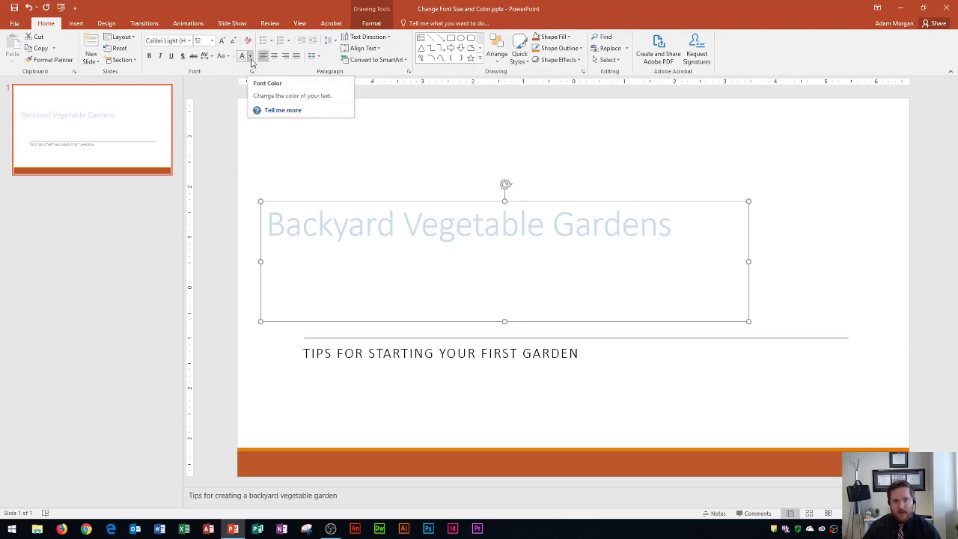
pyautogui.click(252, 58)
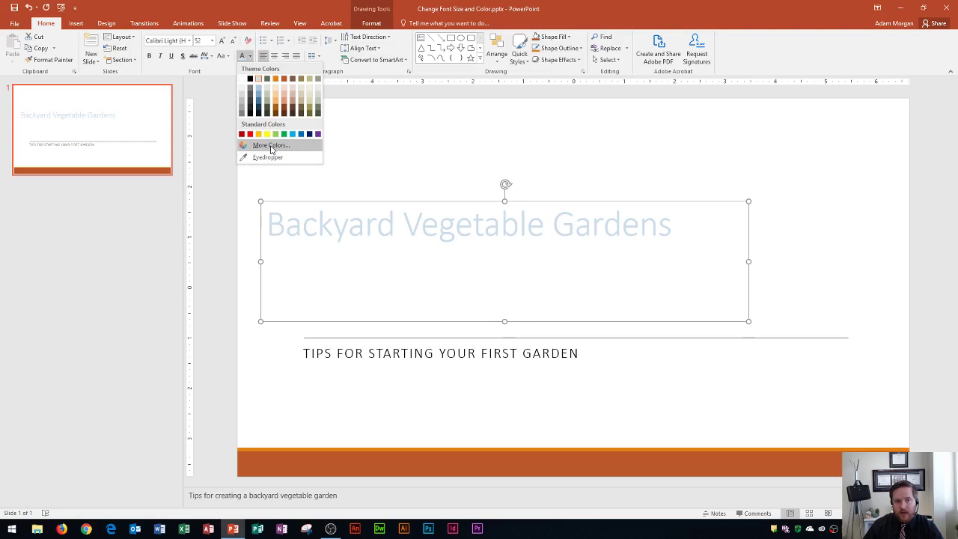
pyautogui.click(271, 145)
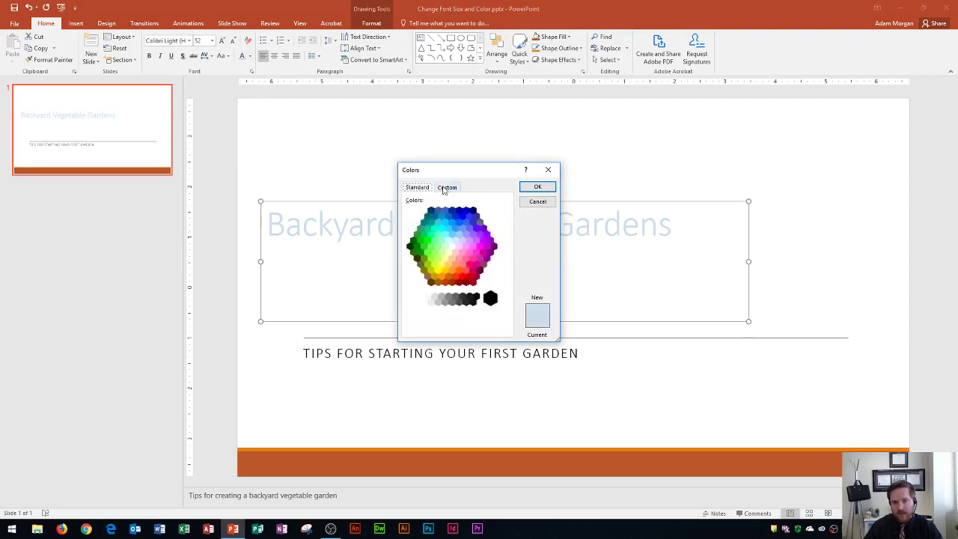
pyautogui.click(446, 188)
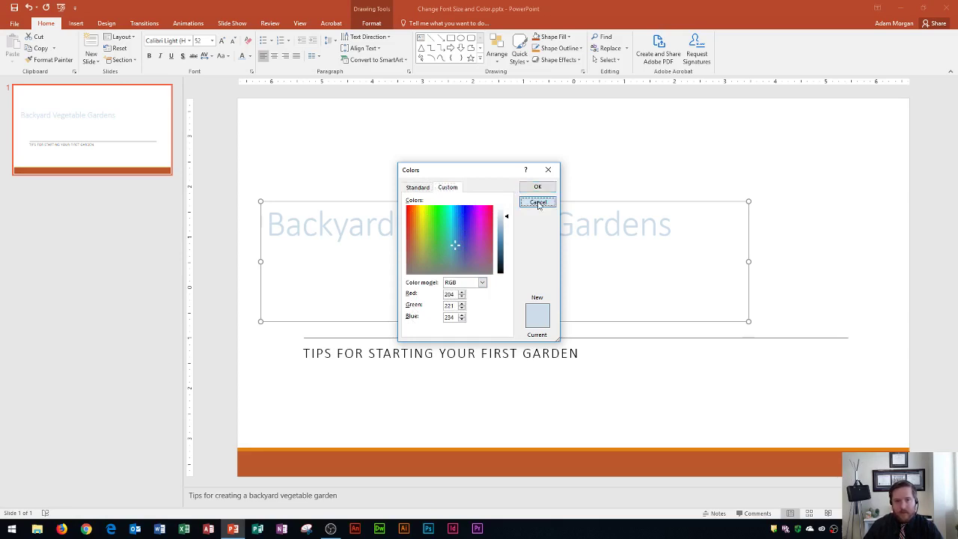
pyautogui.click(538, 203)
pyautogui.click(250, 56)
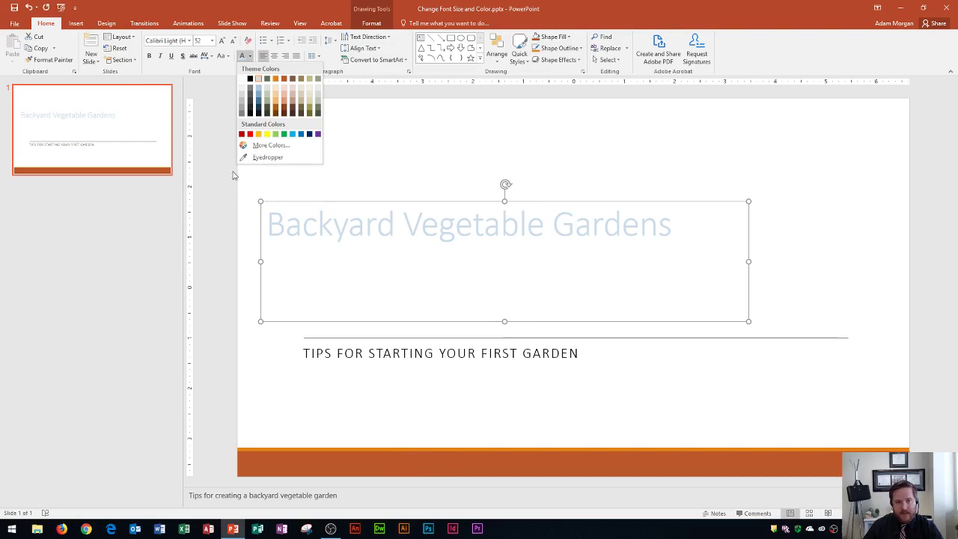
# Step: Eyedrop the orange footer colour onto the title, then select the subtitle box
pyautogui.click(269, 158)
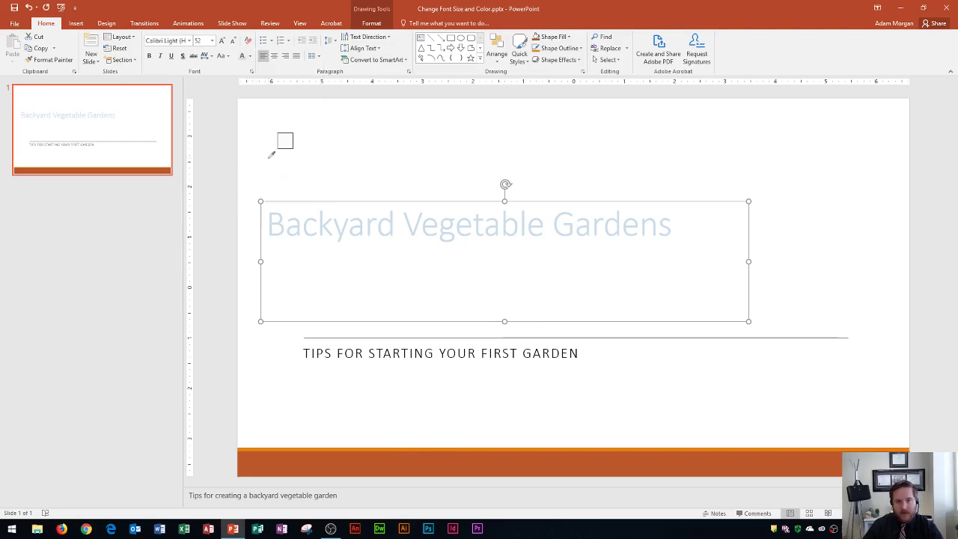
pyautogui.click(336, 462)
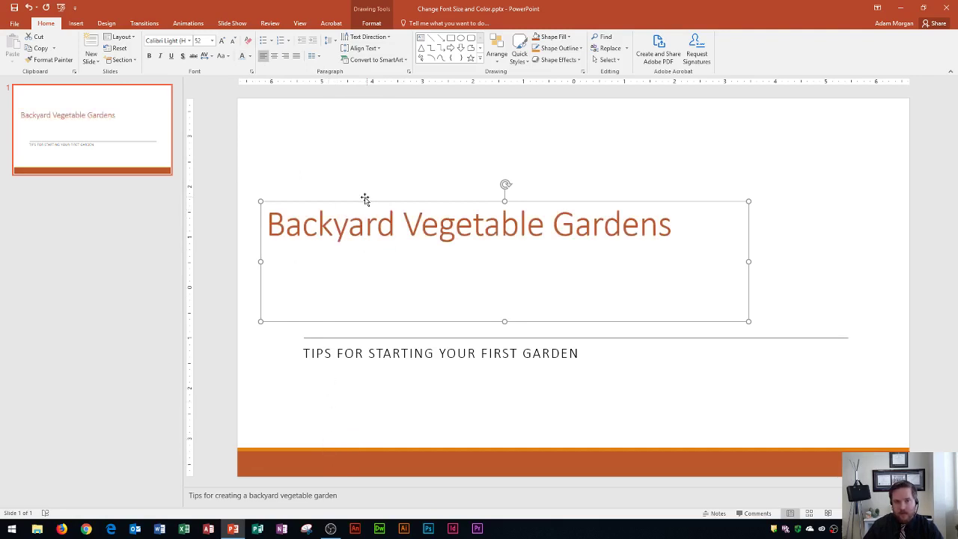
pyautogui.click(250, 57)
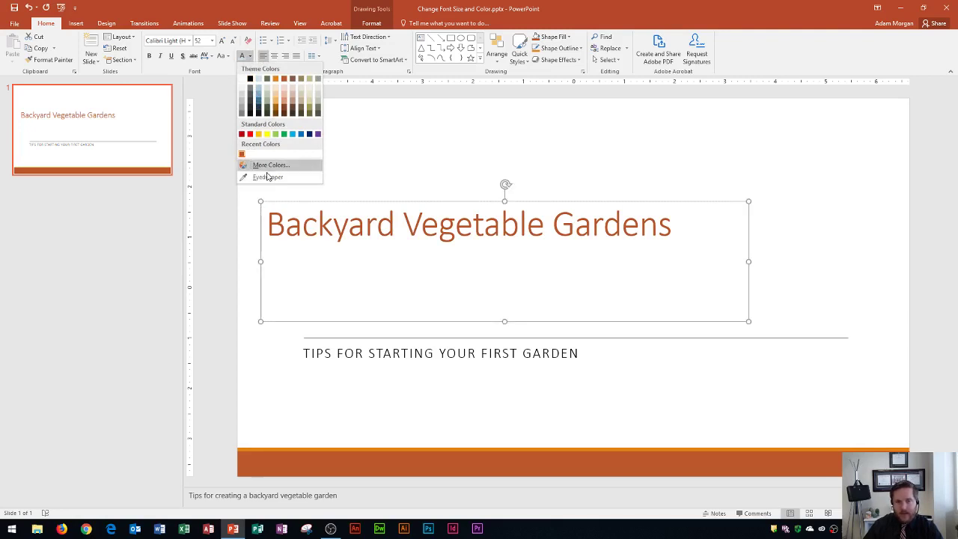
pyautogui.click(398, 360)
pyautogui.click(382, 355)
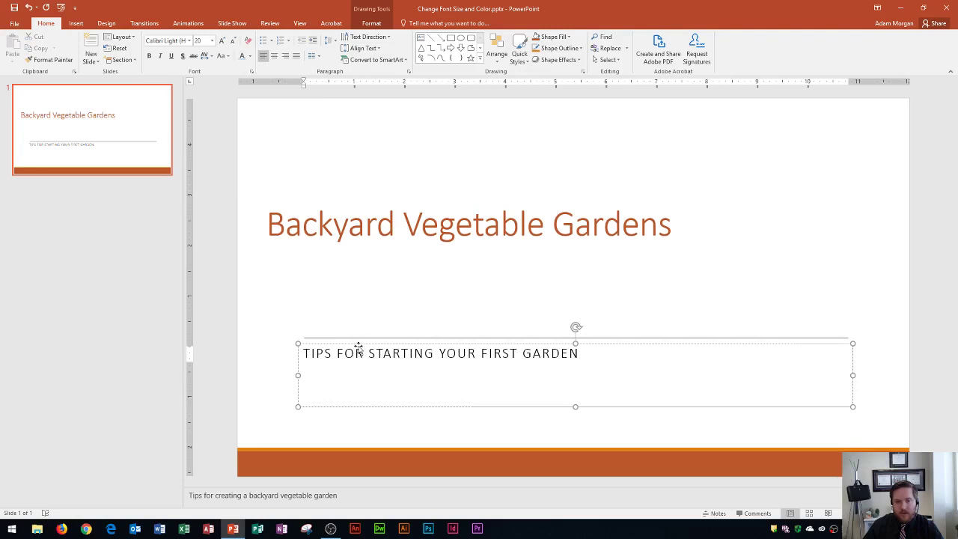
# Step: Set the whole subtitle box to font size 15 and show the preset size list
pyautogui.click(359, 346)
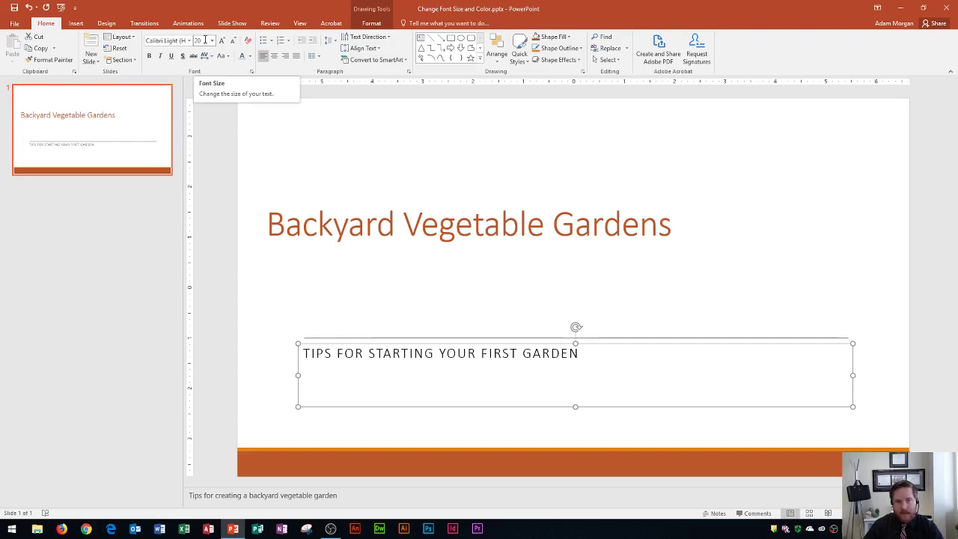
pyautogui.click(200, 40)
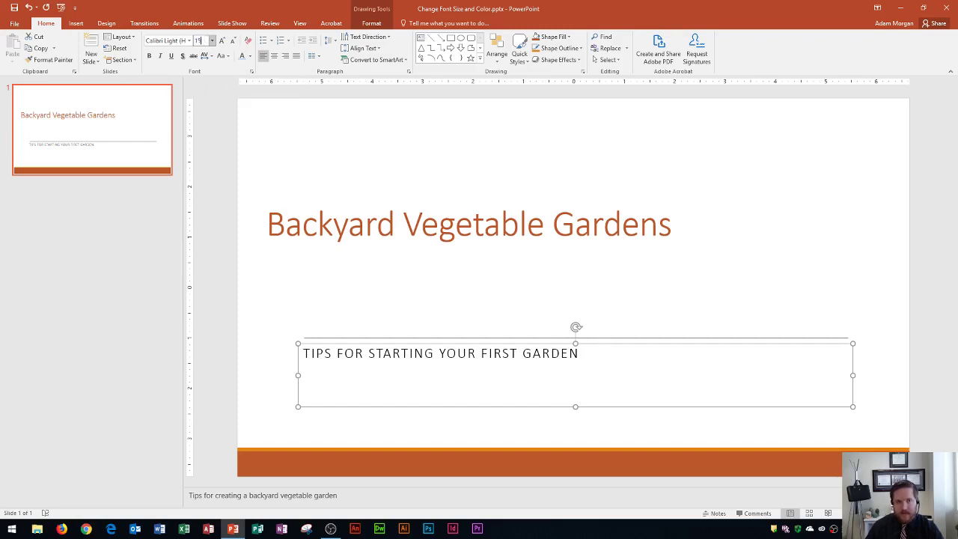
pyautogui.press('Return')
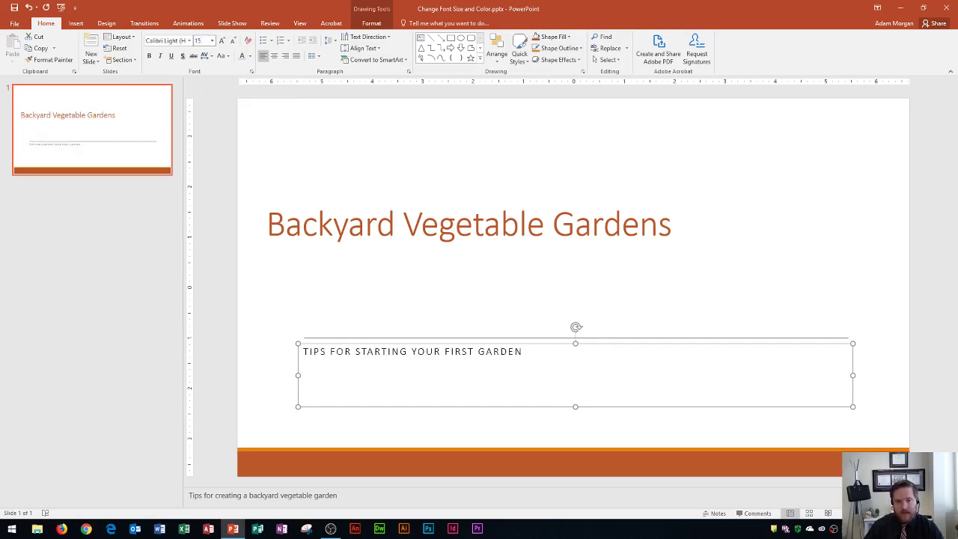
pyautogui.click(213, 40)
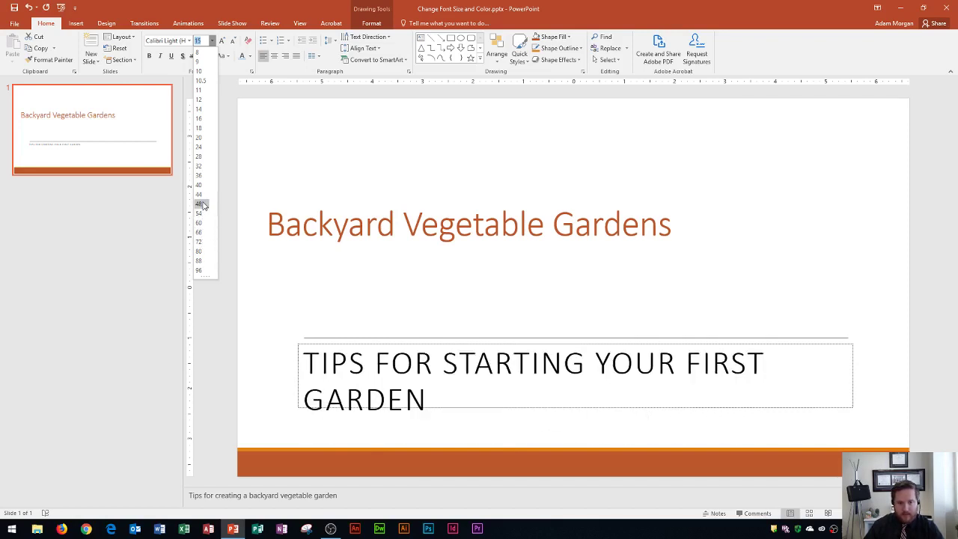
# Step: Try subtitle font sizes 48 and then 45
pyautogui.click(202, 203)
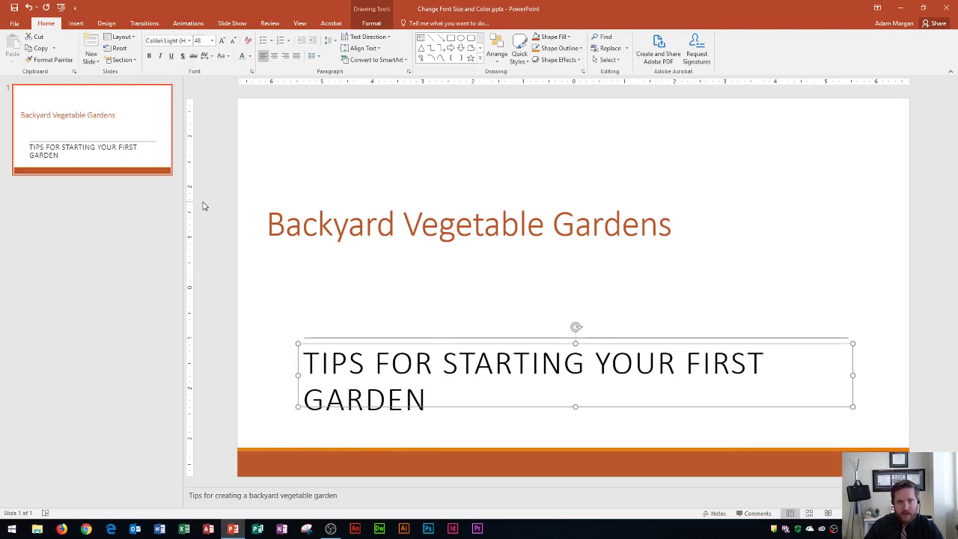
pyautogui.click(201, 41)
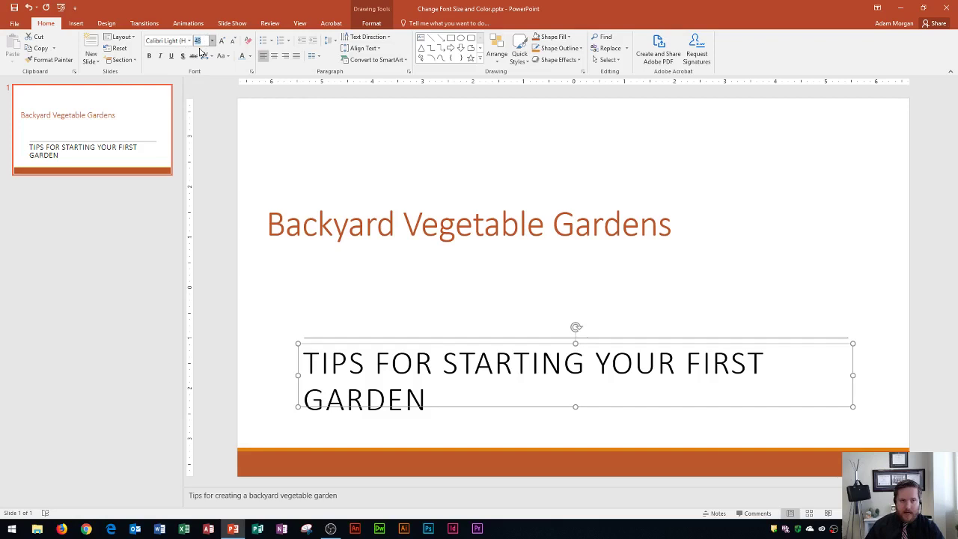
pyautogui.write('45')
pyautogui.press('Return')
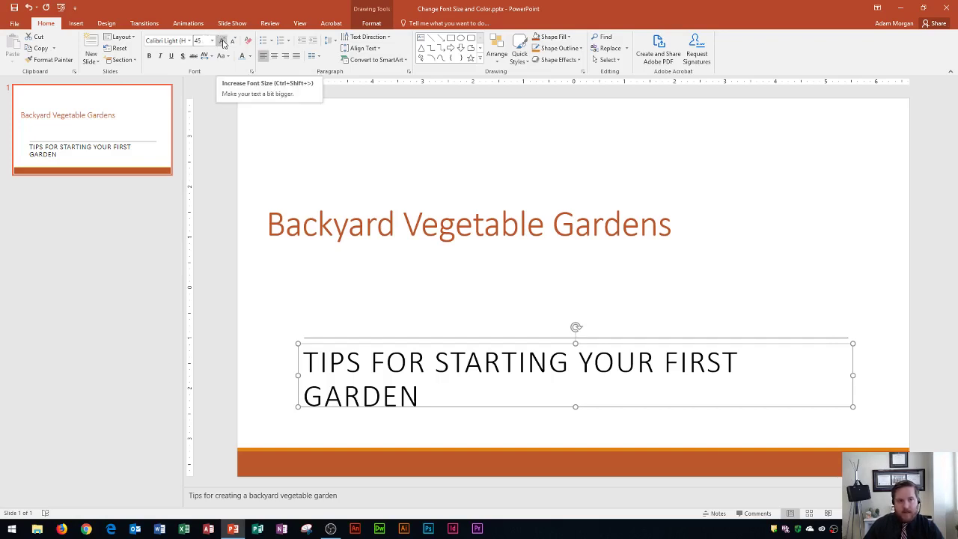
# Step: Step the subtitle size up three times, then down six times to 32 pt
pyautogui.click(223, 42)
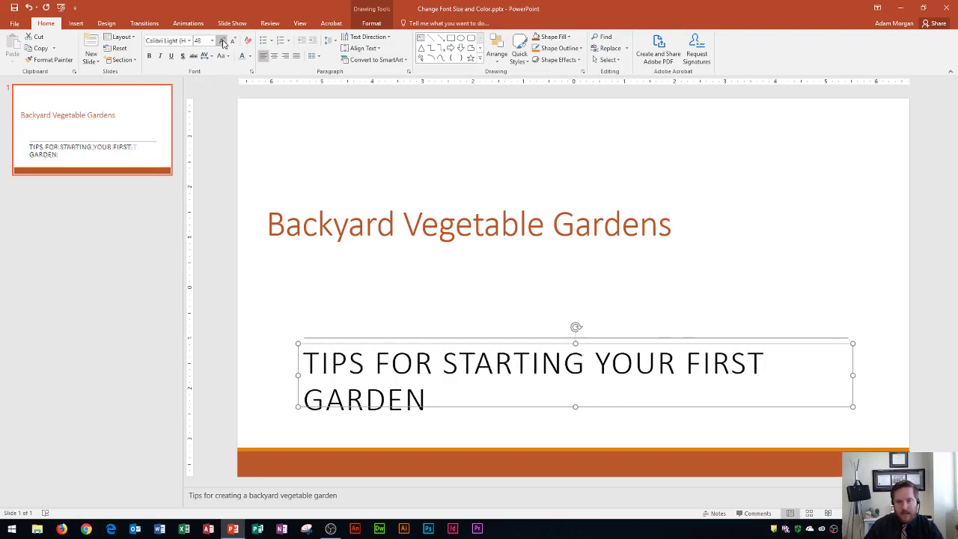
pyautogui.click(222, 43)
pyautogui.click(222, 43)
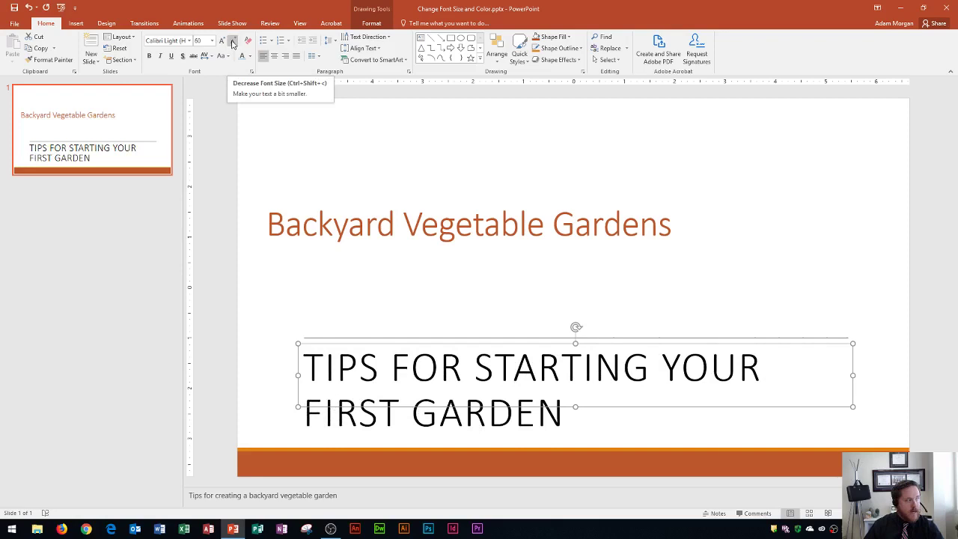
pyautogui.click(232, 42)
pyautogui.click(233, 43)
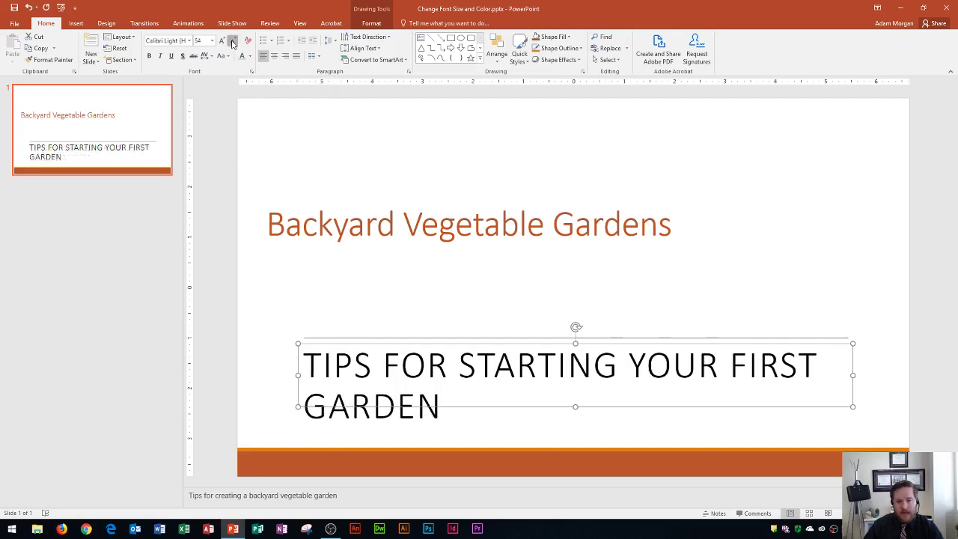
pyautogui.click(233, 43)
pyautogui.click(233, 43)
pyautogui.click(232, 42)
pyautogui.click(233, 43)
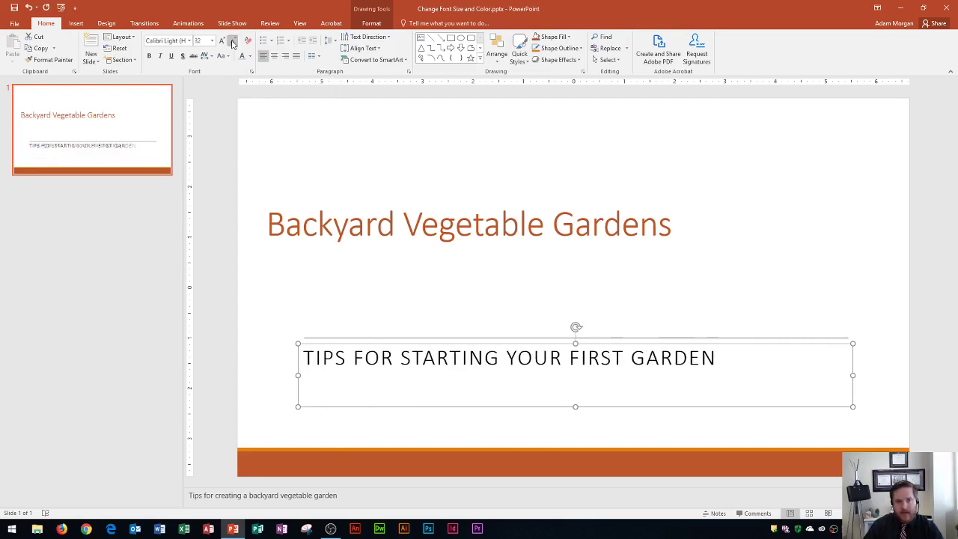
# Step: Check the preset font size list, keeping the subtitle at 32 pt
pyautogui.click(212, 40)
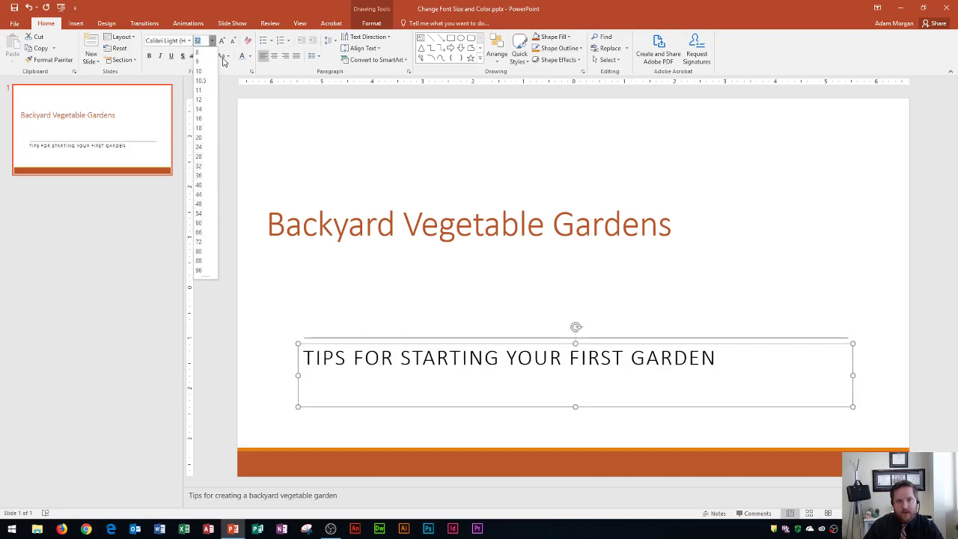
pyautogui.click(212, 41)
pyautogui.click(213, 42)
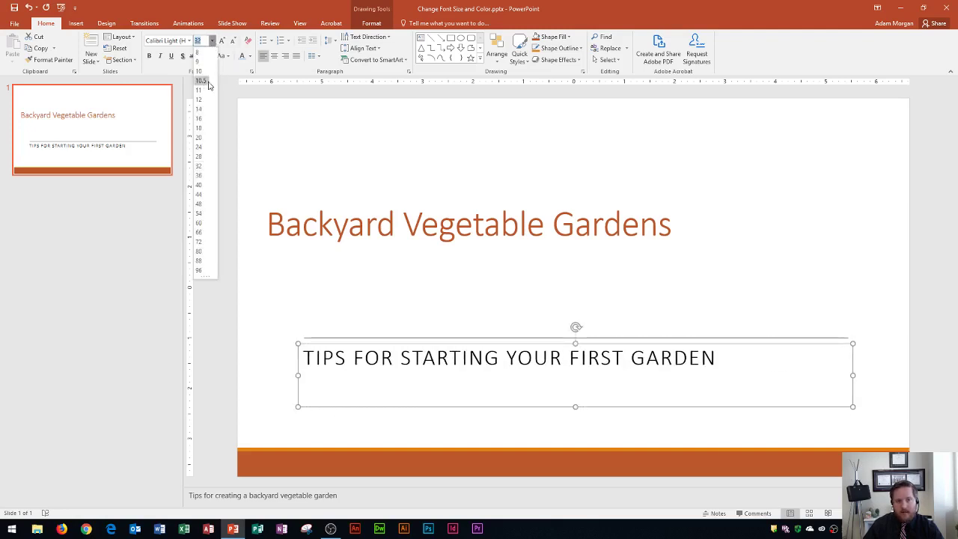
pyautogui.click(214, 43)
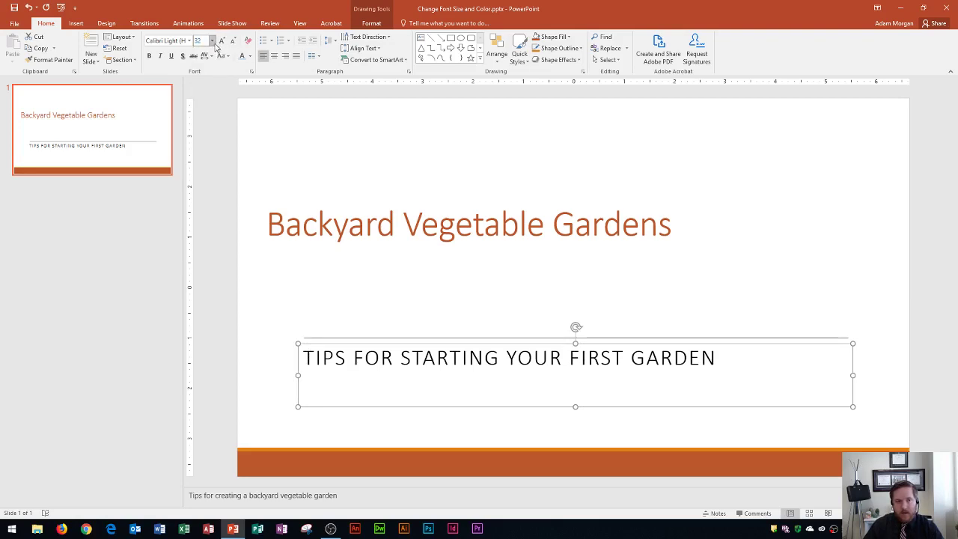